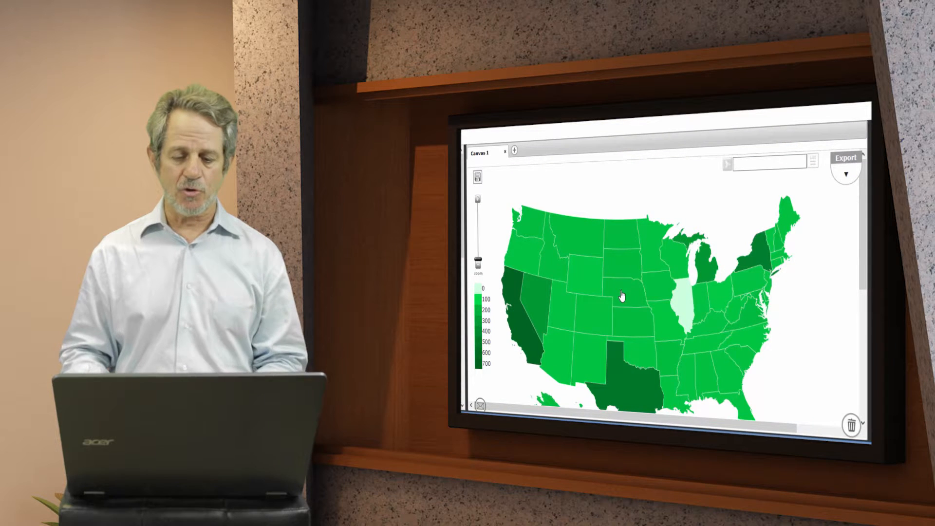
- Select California and Texas on the state map as two segments
mouse_move(643, 269)
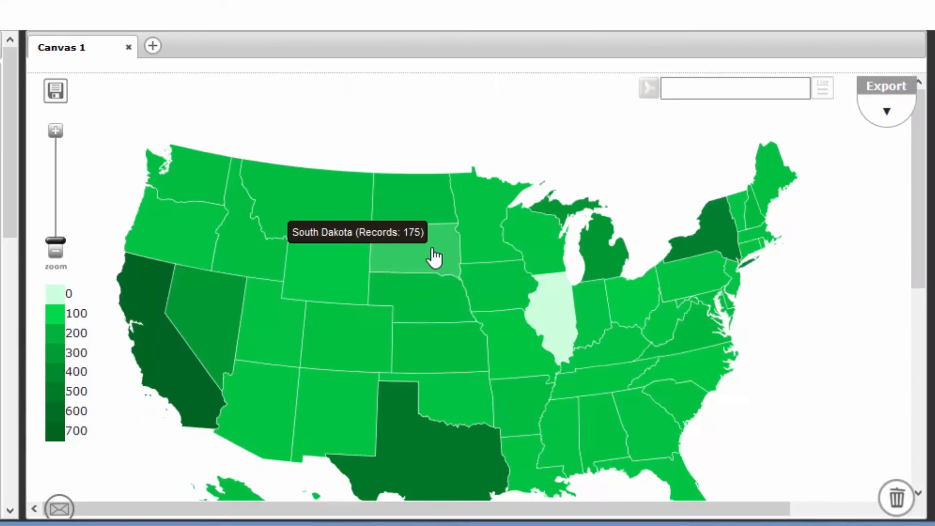
mouse_move(438, 217)
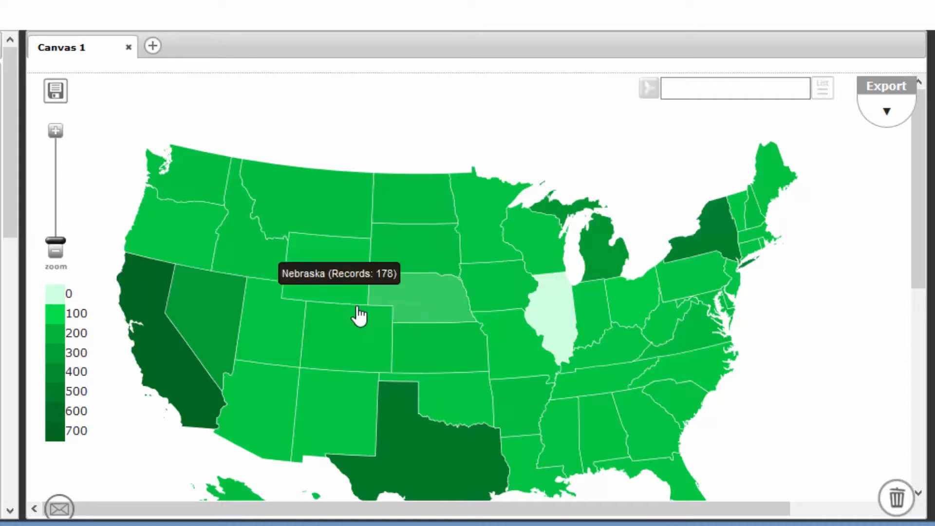
mouse_move(171, 363)
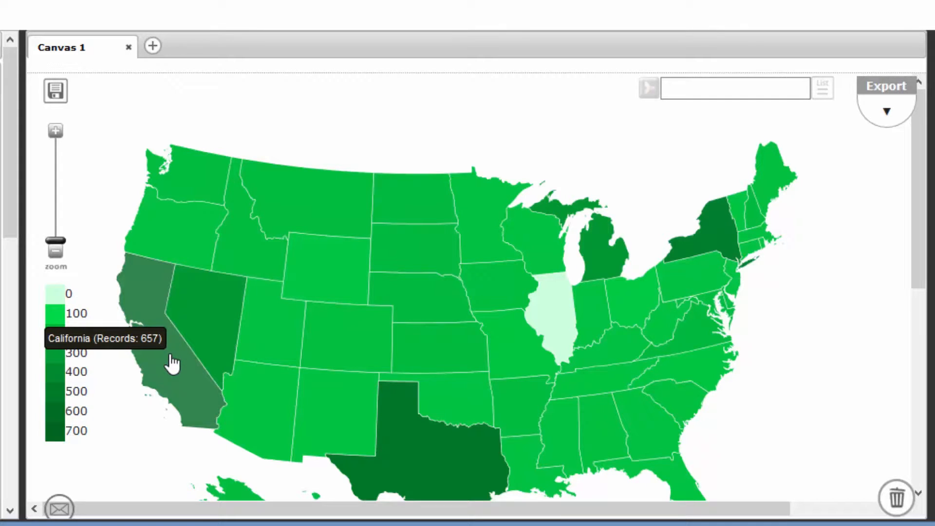
click(171, 364)
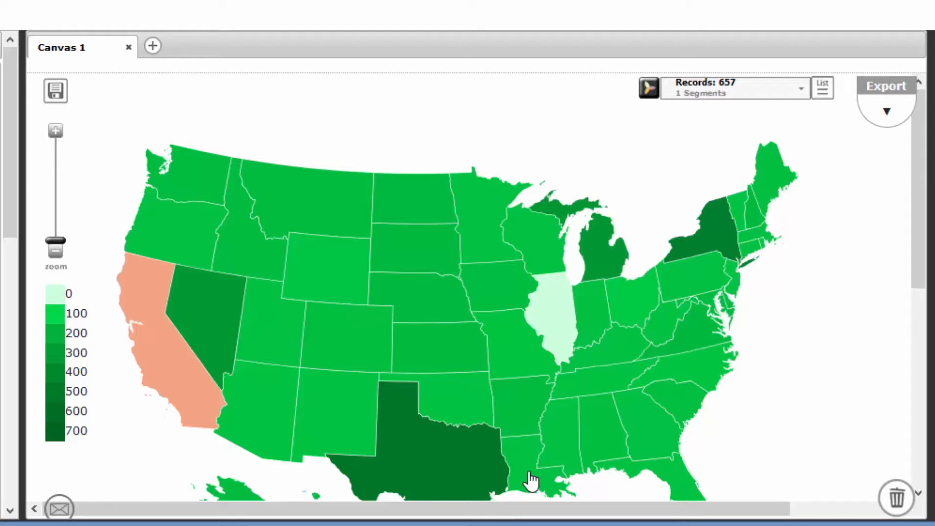
mouse_move(418, 464)
click(429, 460)
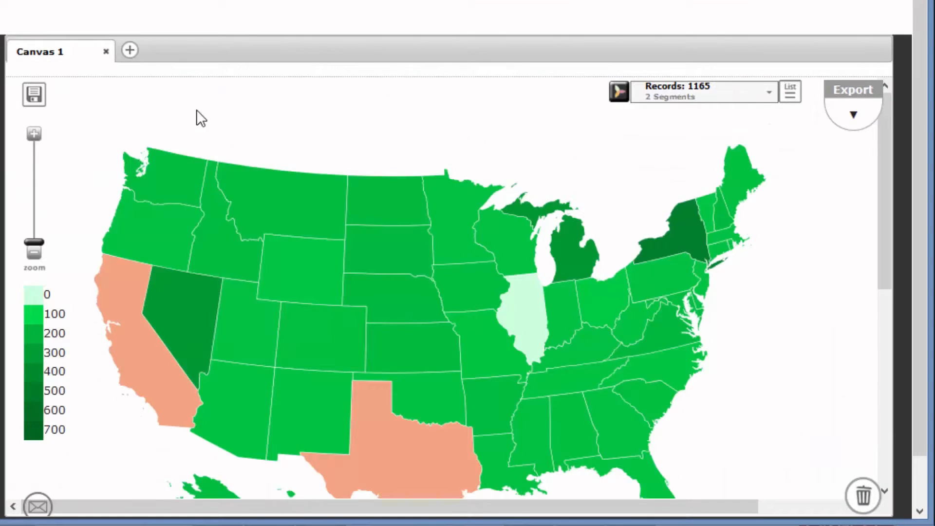
- Add a new Venn canvas and collapse the Industry criteria list
click(130, 52)
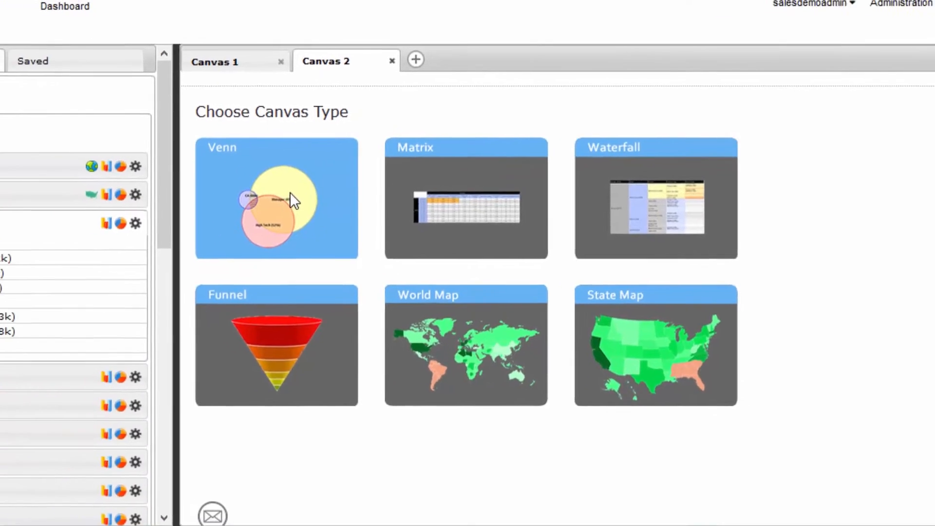
click(290, 194)
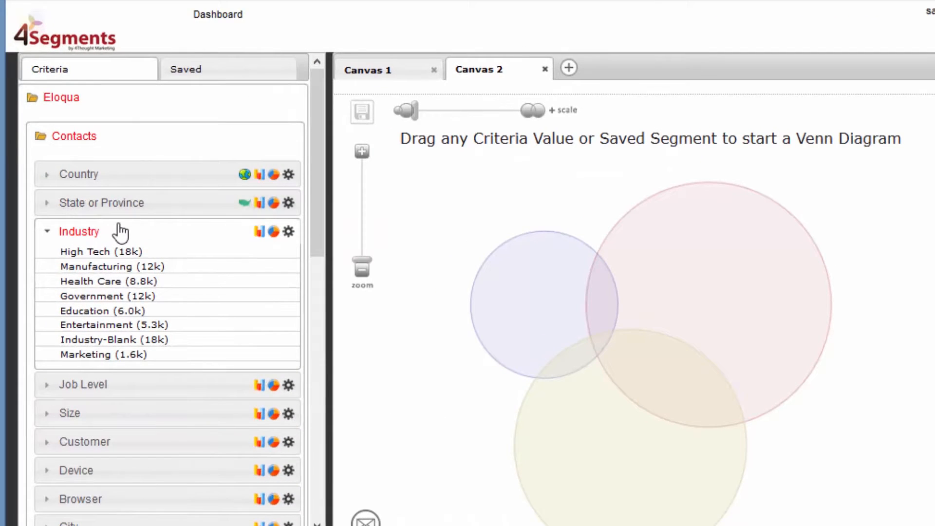
click(119, 238)
- Add a date-based Email Click Through criterion to the Venn canvas and name it "Email Click Through - 4Bridge"
scroll(146, 251, down, 9)
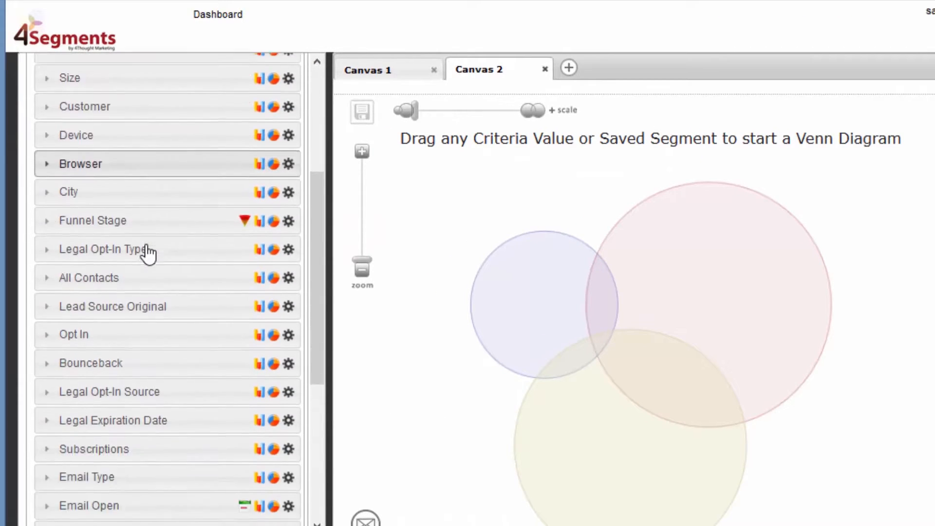
scroll(134, 253, down, 4)
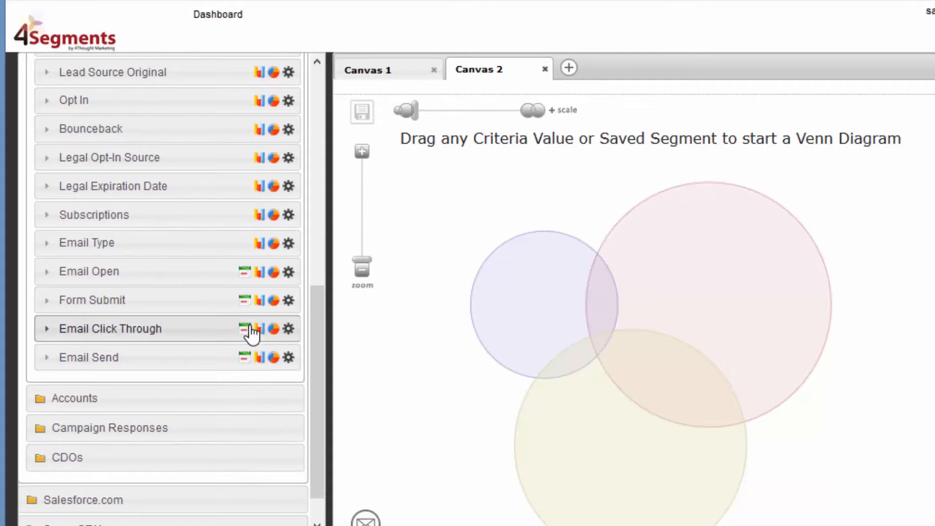
drag(245, 327, 722, 322)
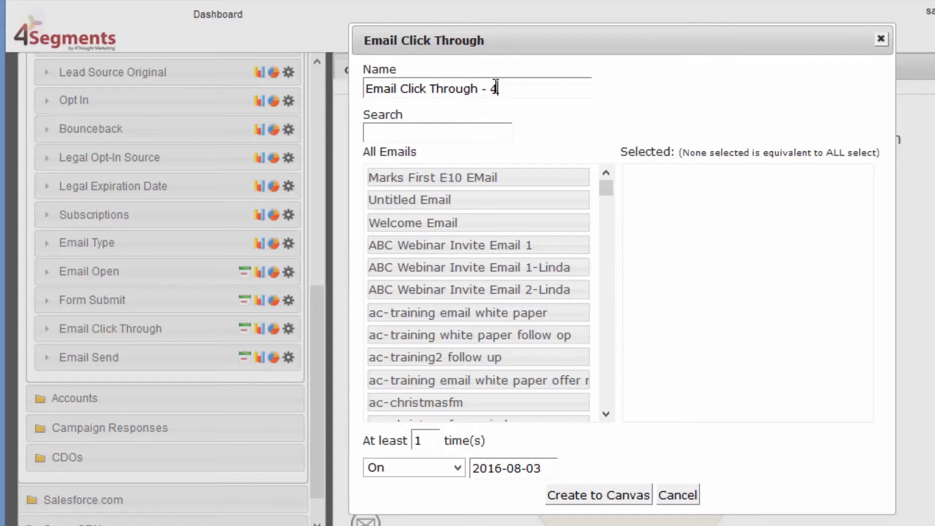
text(rd)
text(idge)
- Search the emails for "4br" and add 4BridgeEmail to the criterion's selected emails
click(465, 133)
text(4b)
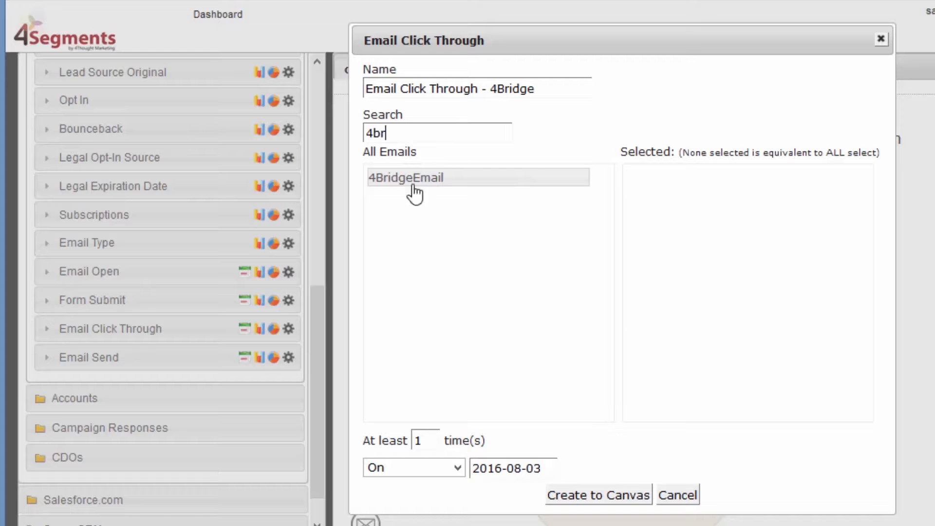
drag(418, 190, 746, 286)
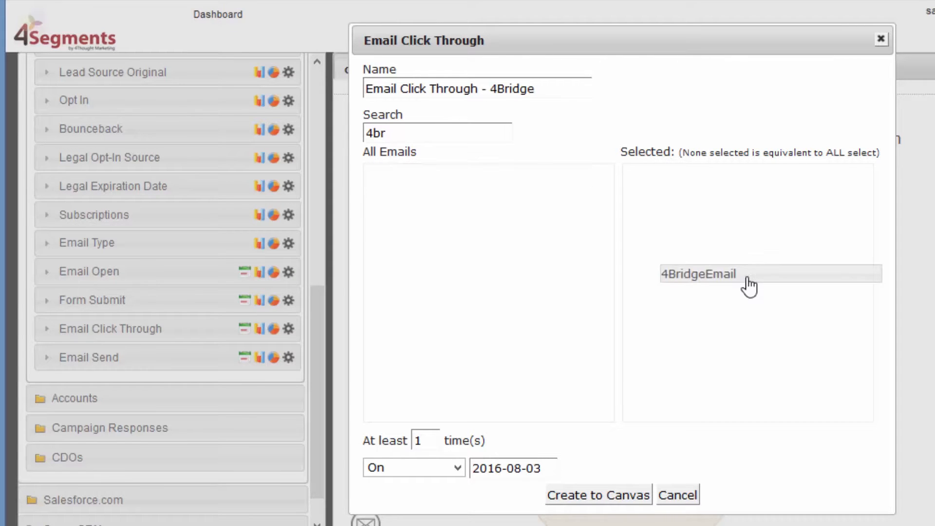
- Create the email click-through circle on the canvas with a Within last 6 Months period, and select that circle
click(460, 470)
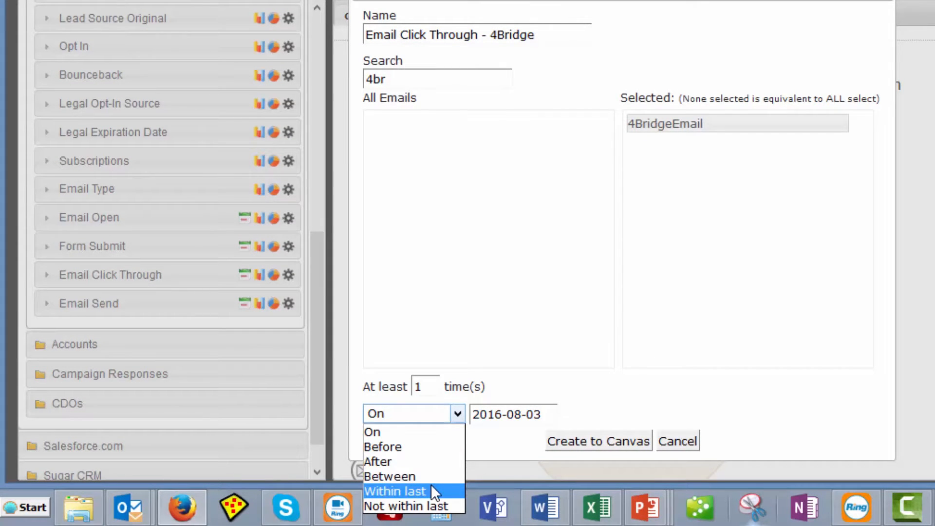
click(432, 489)
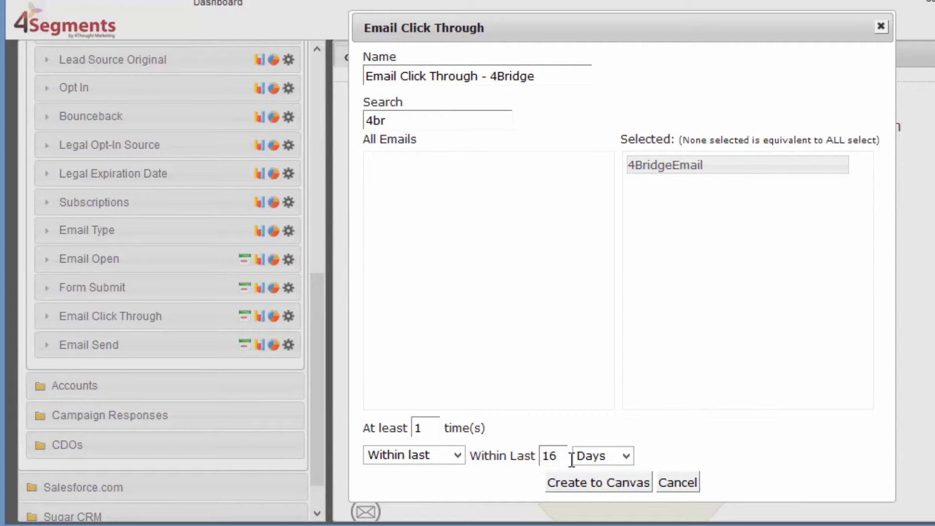
double_click(549, 455)
text(6)
click(588, 458)
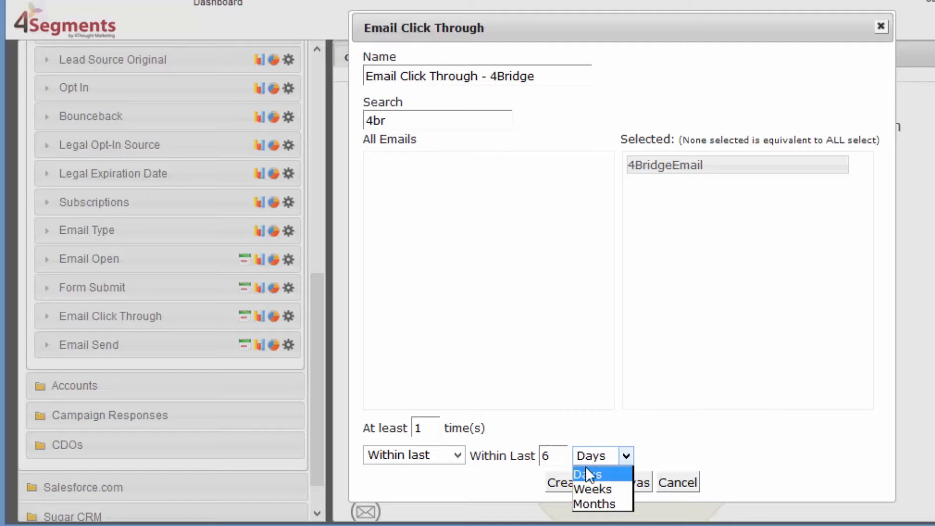
click(588, 505)
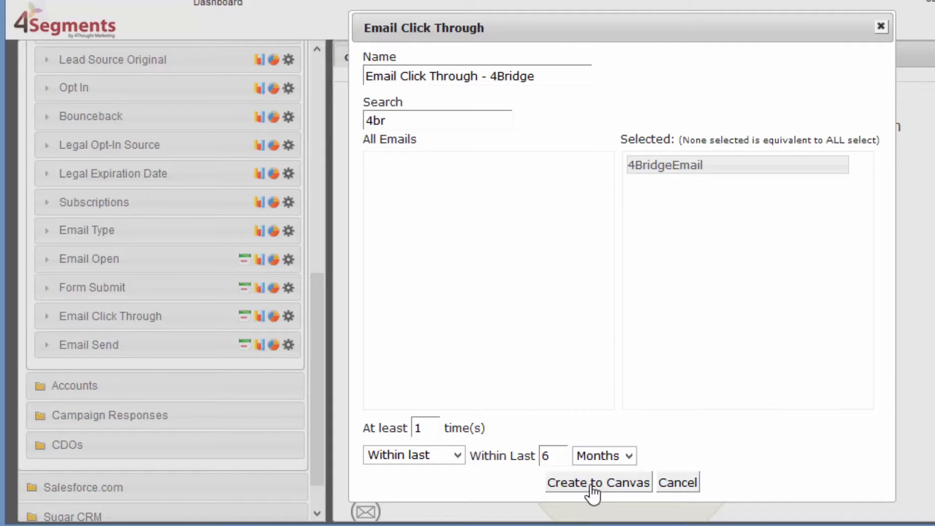
click(591, 484)
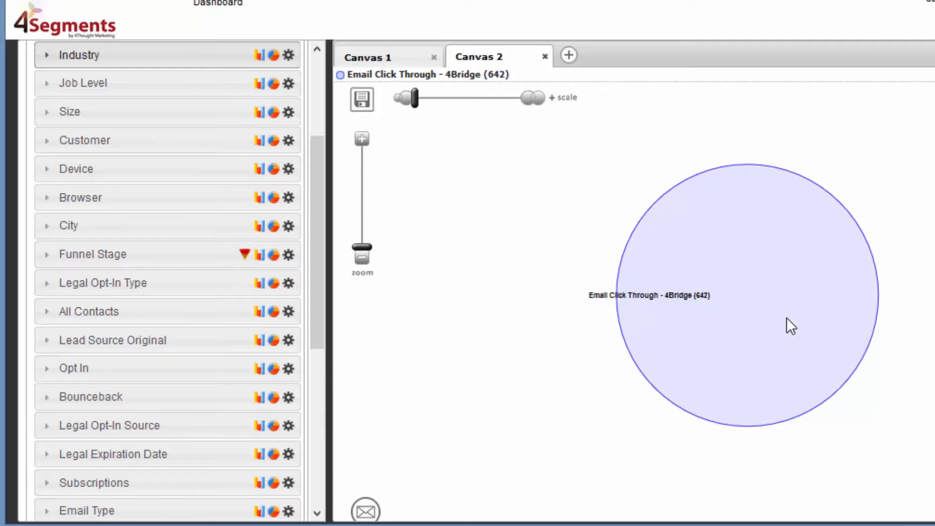
click(787, 318)
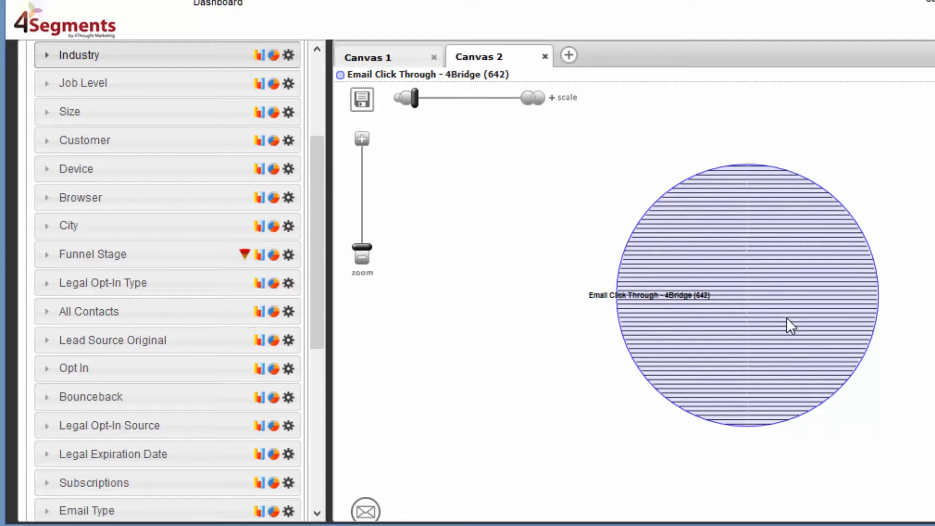
- Add a date-based Form Submit criterion to the Venn canvas and name it "Form Submit -6 months"
scroll(161, 312, down, 6)
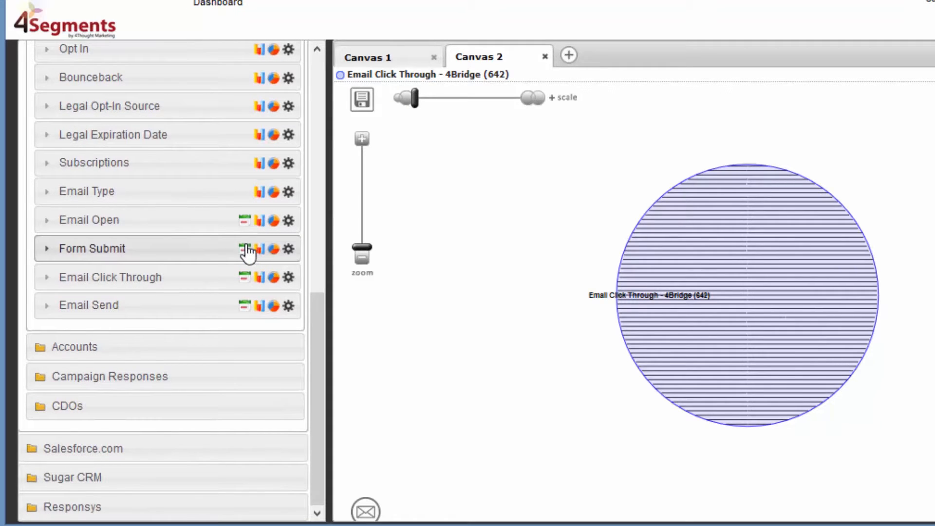
drag(332, 271, 461, 293)
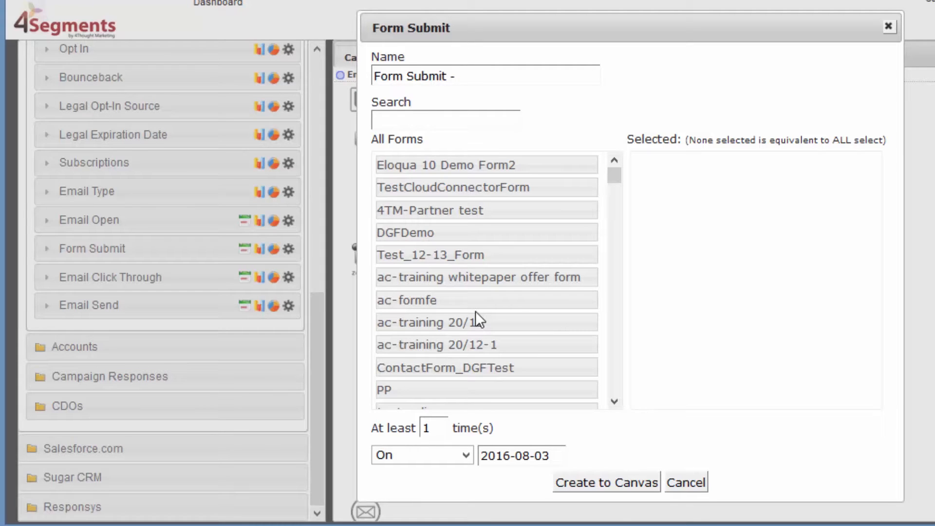
text(on)
key(BackSpace)
key(BackSpace)
key(BackSpace)
text(months)
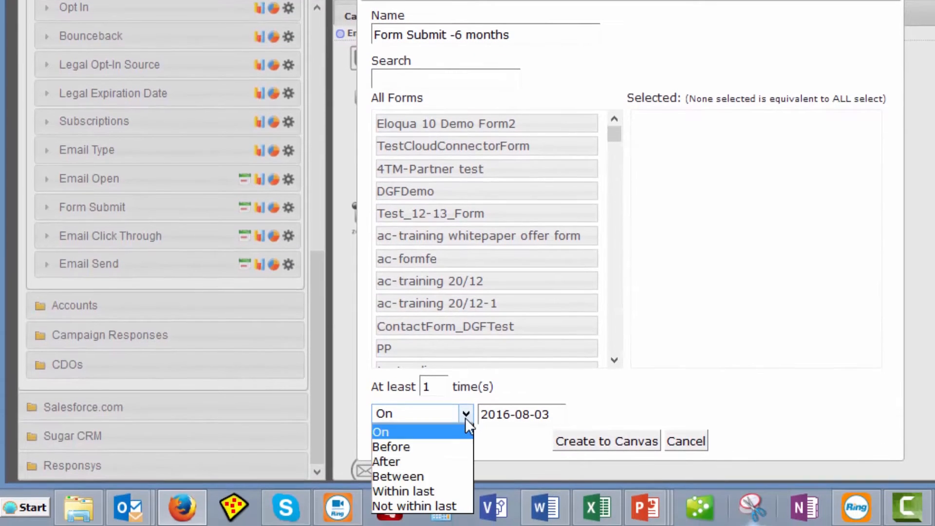
- Limit the form submissions to Within last 6 Months and create the criterion on the canvas
click(440, 491)
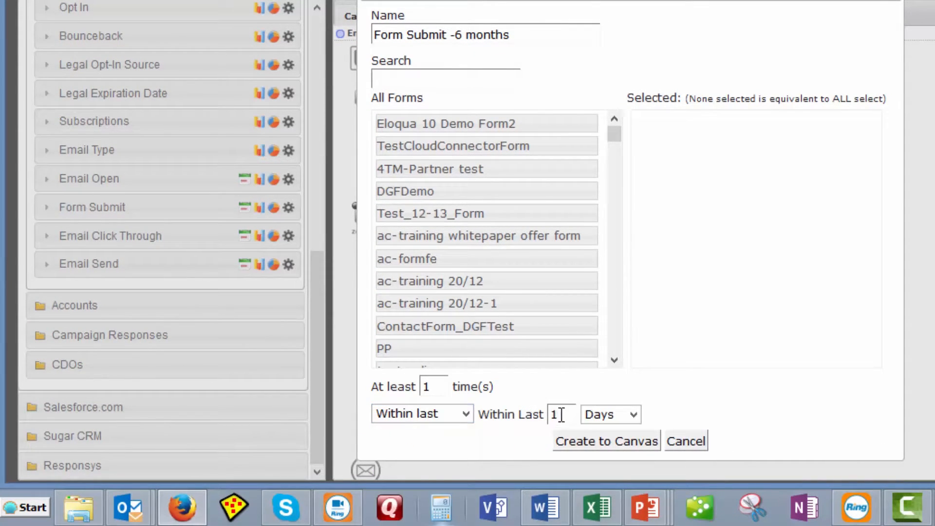
double_click(556, 415)
text(6)
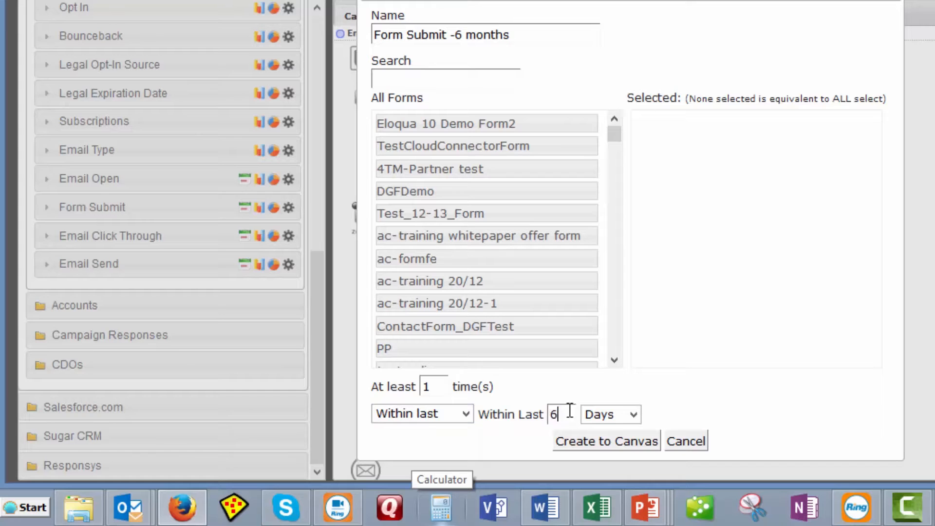
click(632, 415)
click(612, 463)
click(620, 451)
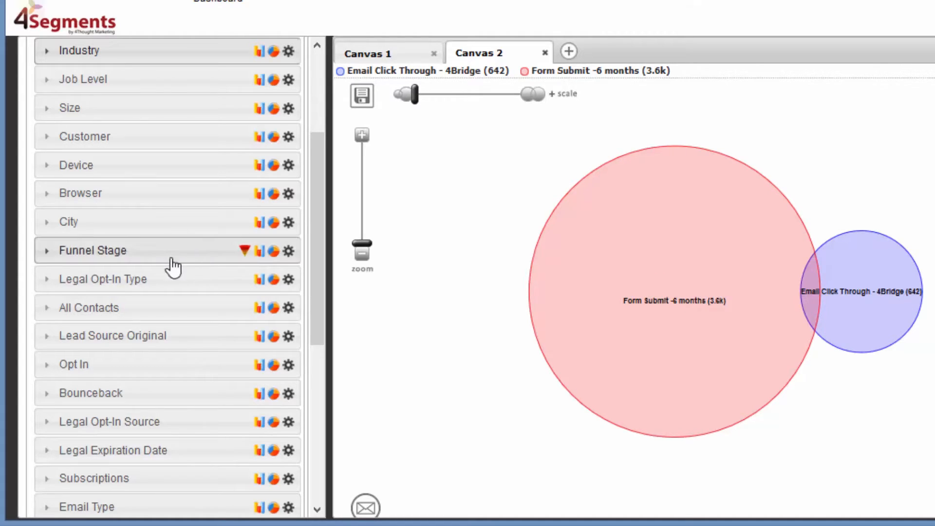
- Add the CA value from the State or Province criteria to the Venn diagram
drag(317, 230, 308, 124)
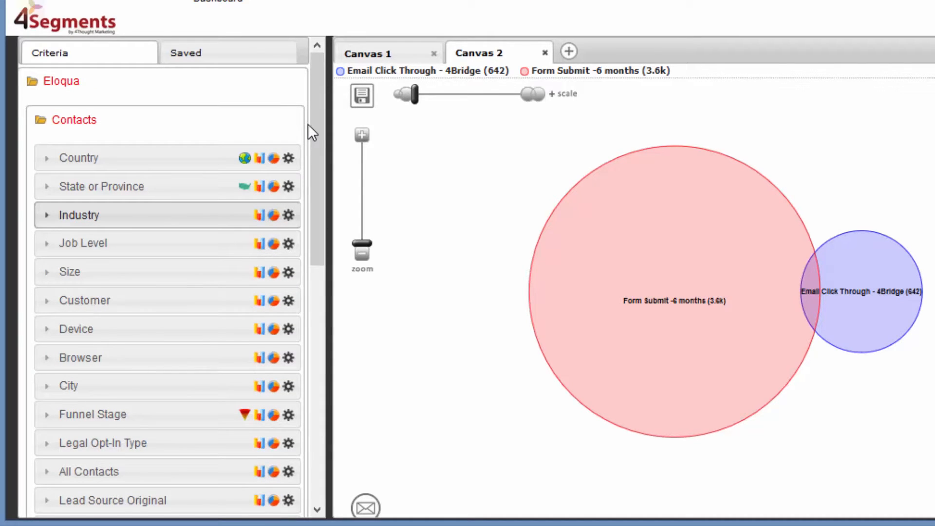
click(93, 189)
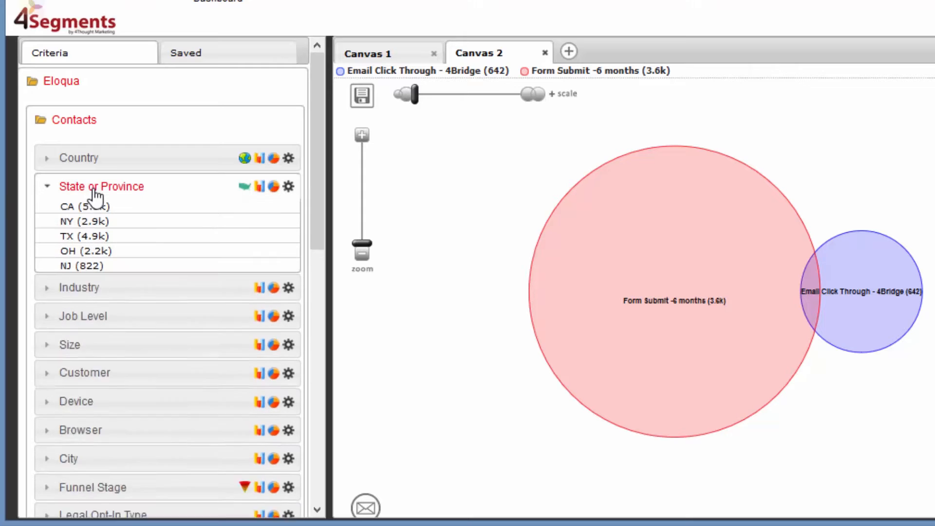
click(92, 206)
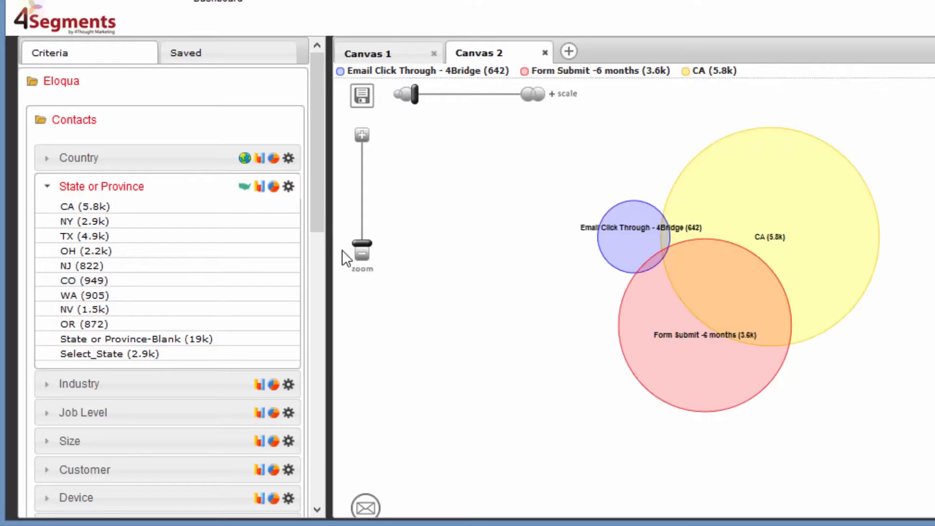
- Select the small region of the Venn diagram where all three circles overlap
drag(362, 244, 355, 171)
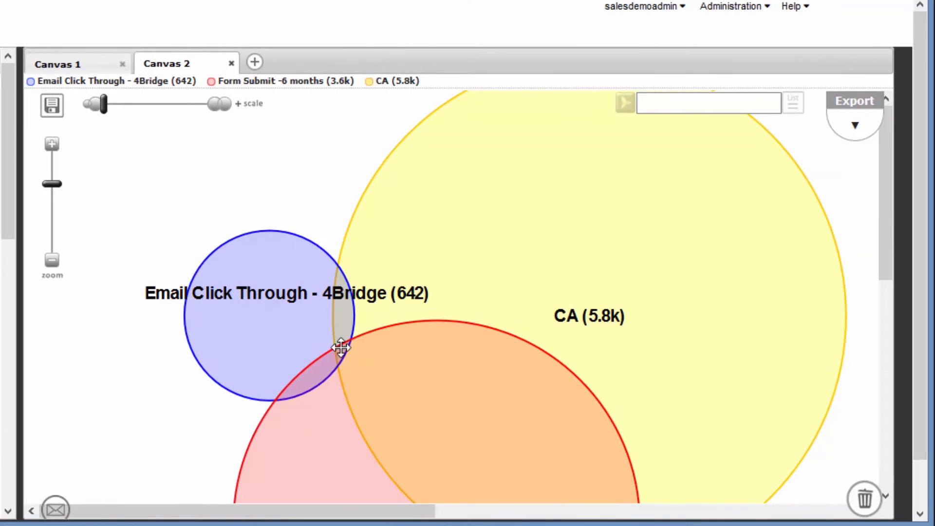
click(341, 347)
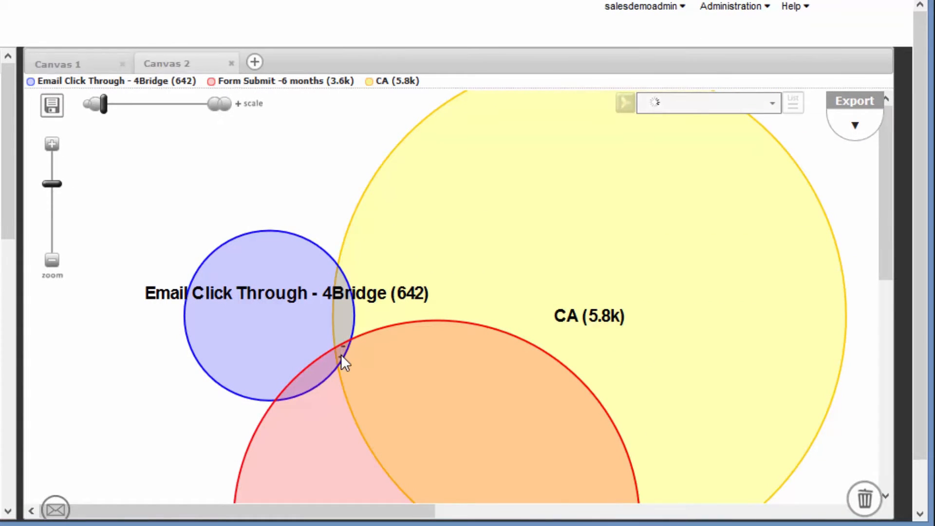